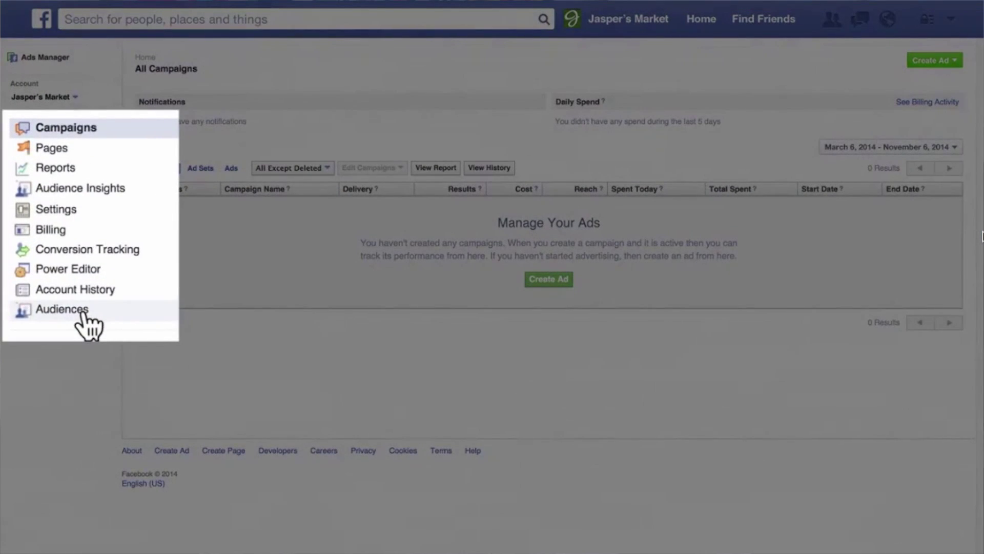
Open Ads Manager from the Facebook home page and go to Tools > Audiences.
left_click(55, 246)
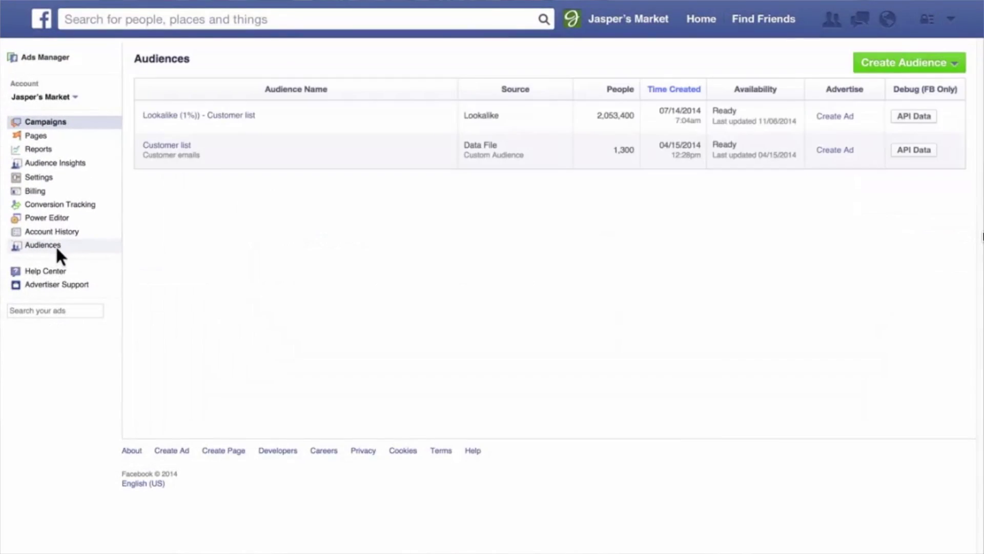
left_click(956, 66)
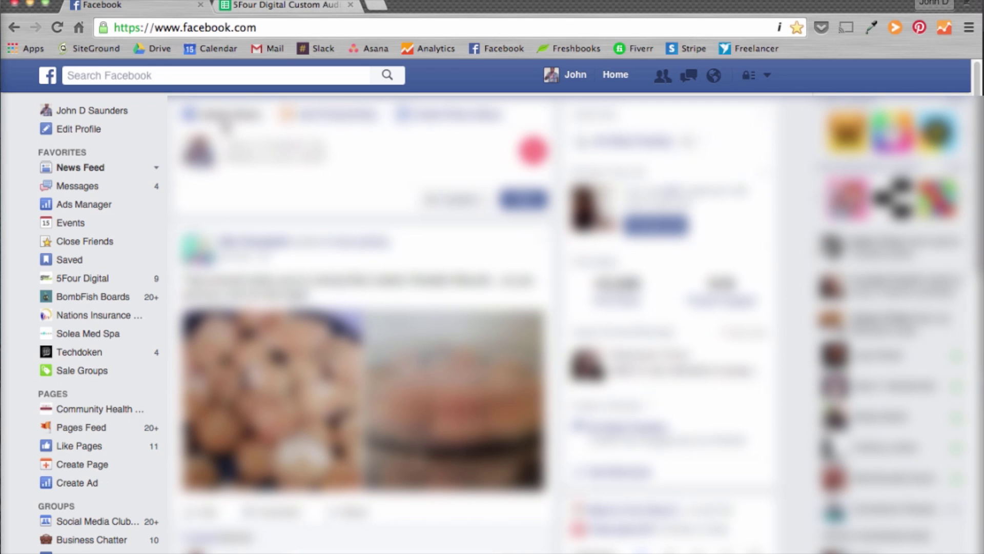
left_click(92, 209)
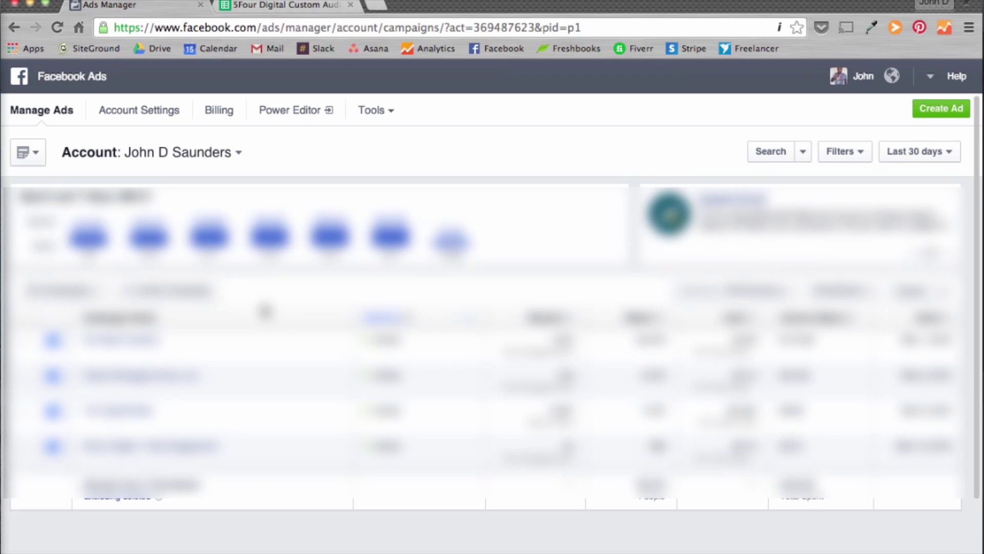
left_click(375, 112)
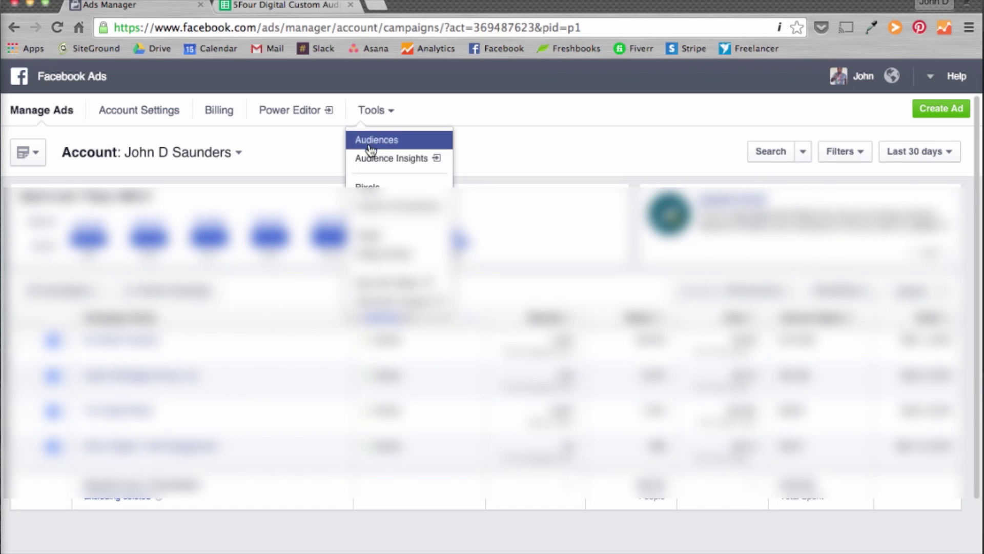
left_click(371, 142)
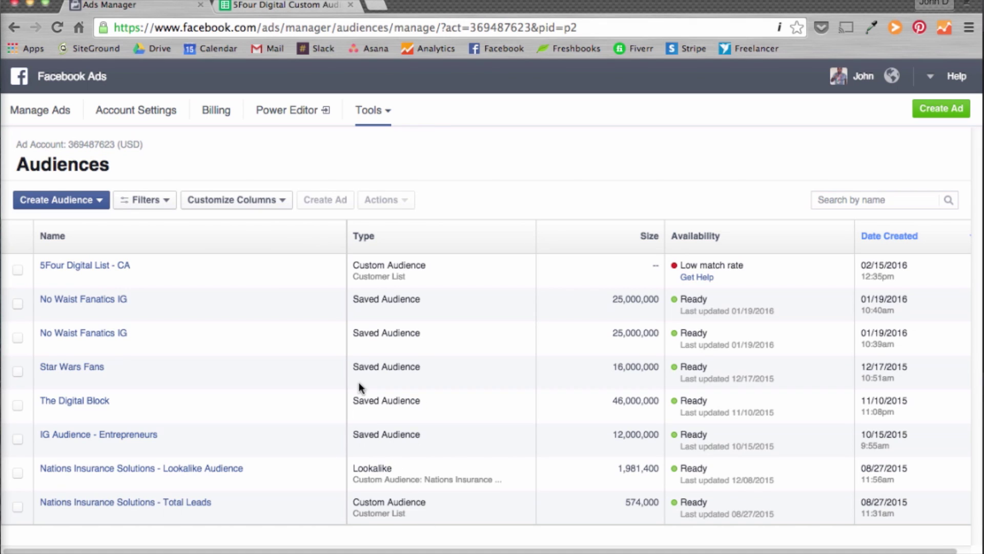
Start a Custom Audience from a Customer List, choosing to upload a data file.
left_click(76, 201)
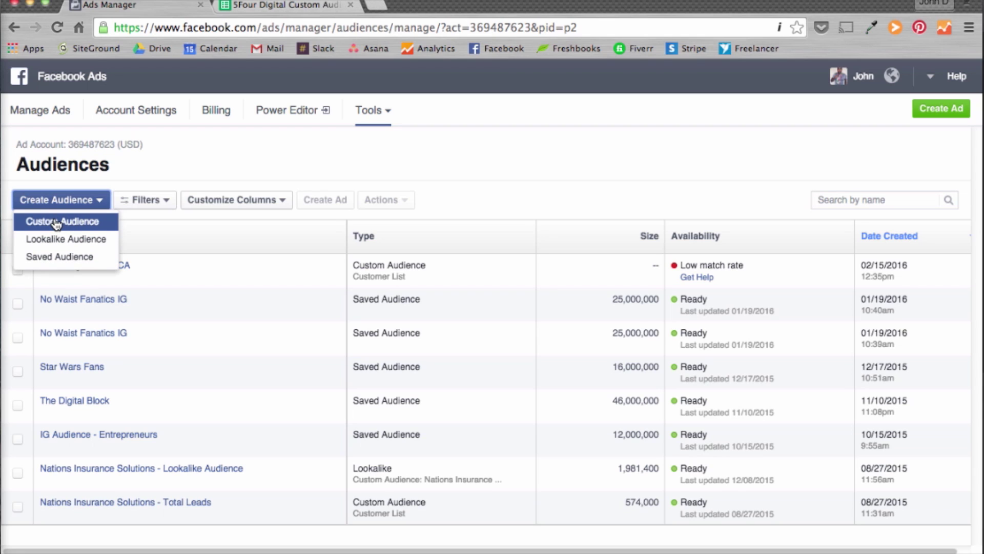
left_click(247, 275)
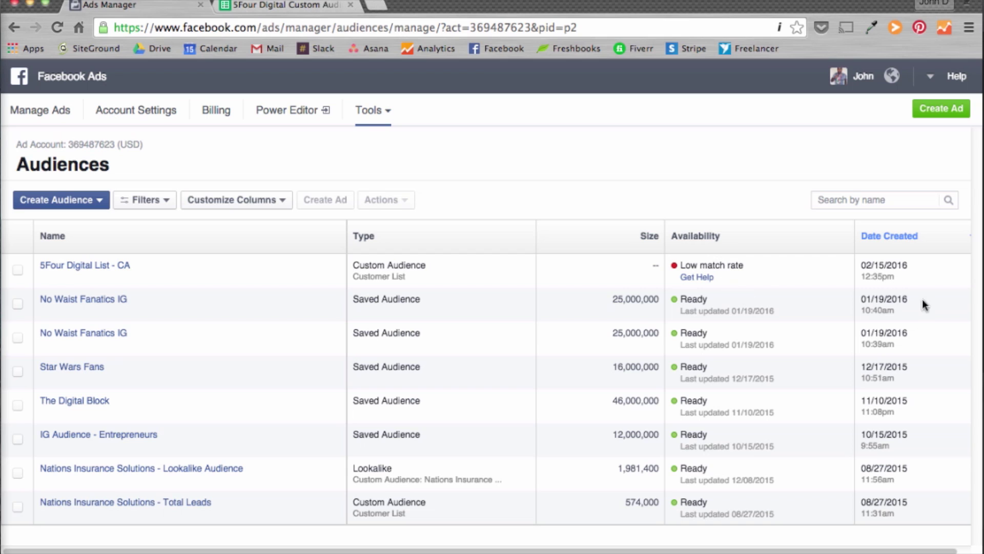
left_click(90, 205)
left_click(77, 218)
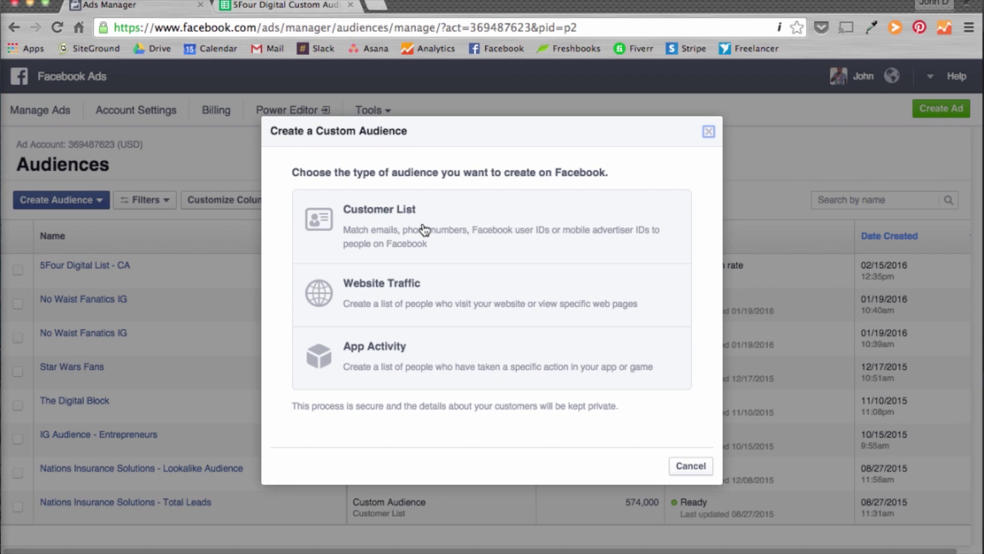
left_click(423, 229)
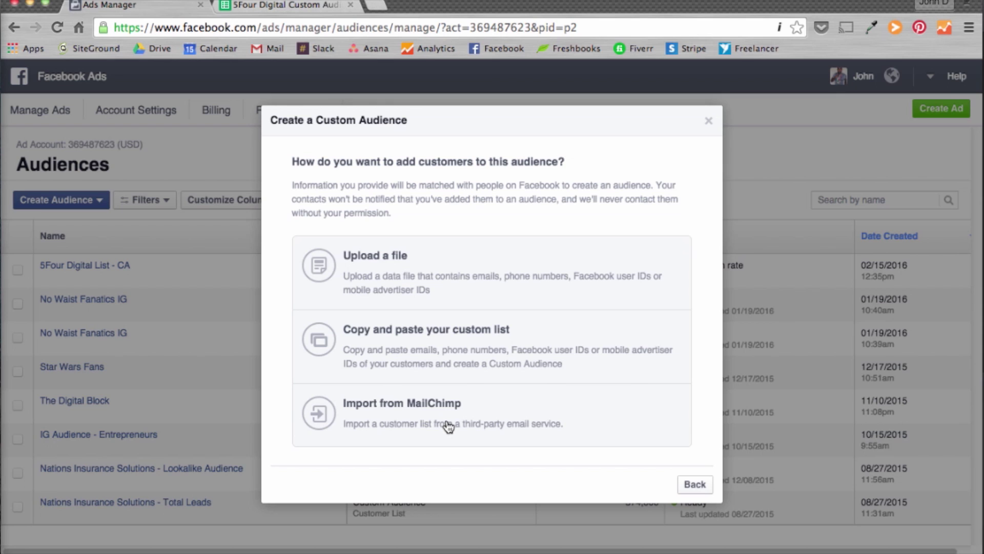
left_click(384, 261)
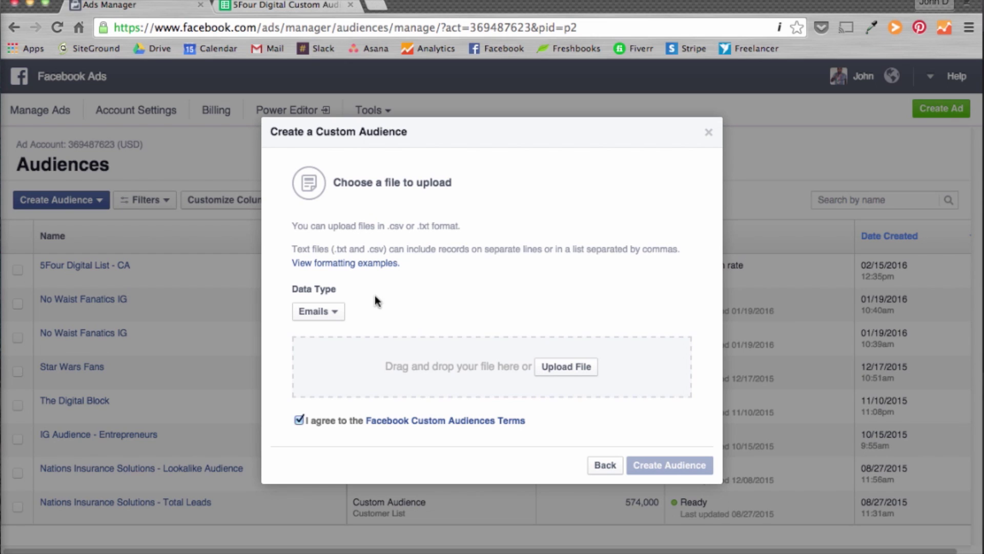
Keep Emails as the data type and switch to the '5Four Digital Custom Audience 1' spreadsheet.
left_click(334, 318)
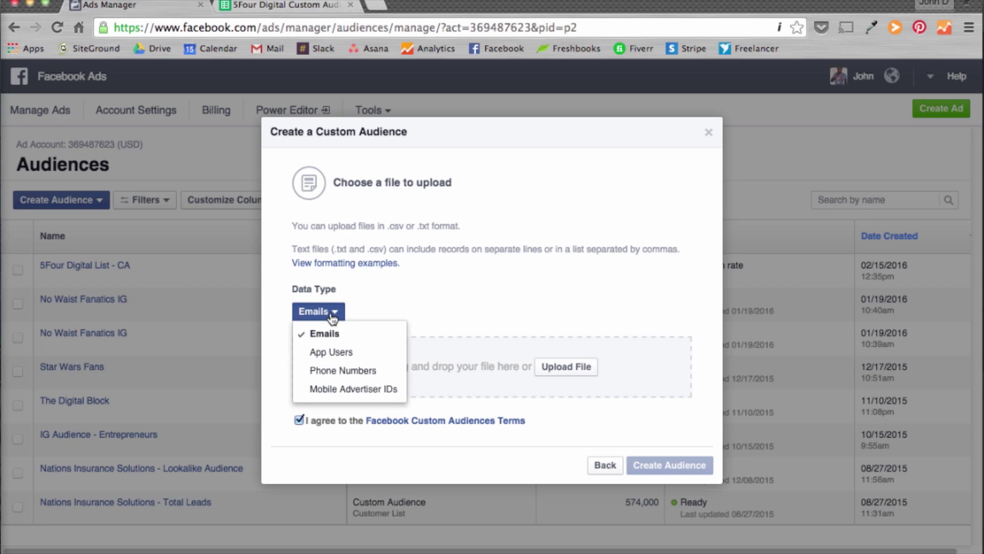
left_click(320, 335)
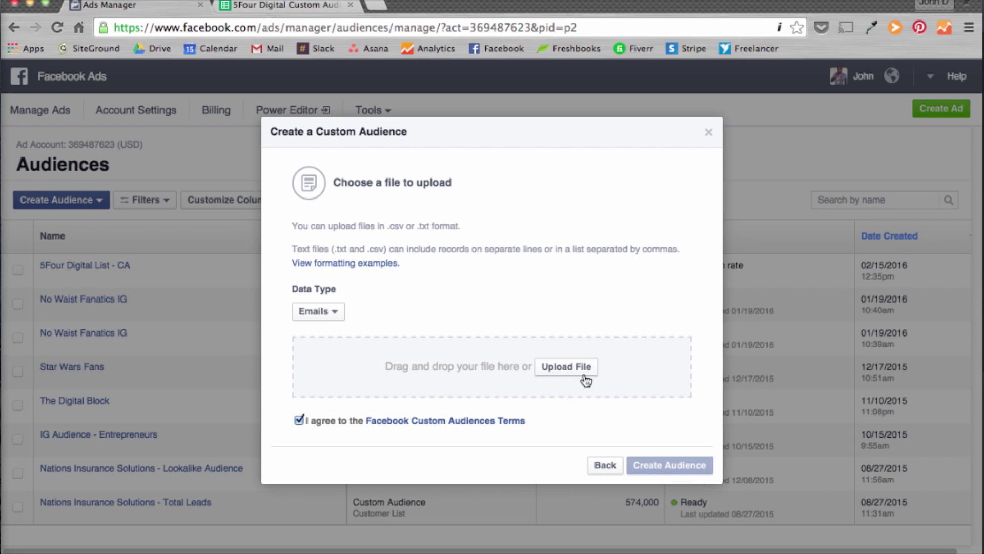
left_click(283, 7)
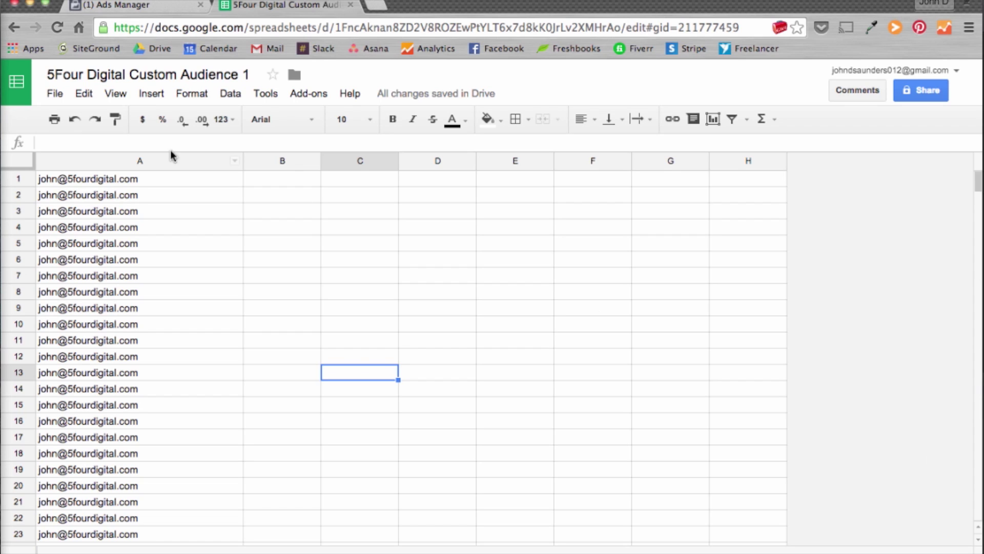
Download the email sheet as a CSV (current sheet) and return to the Ads Manager upload.
left_click(56, 95)
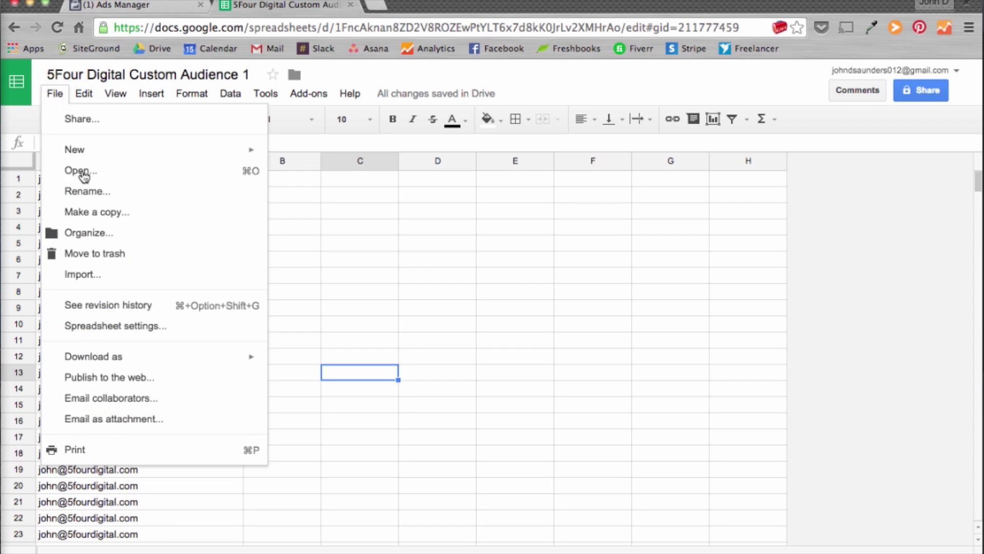
mouse_move(119, 358)
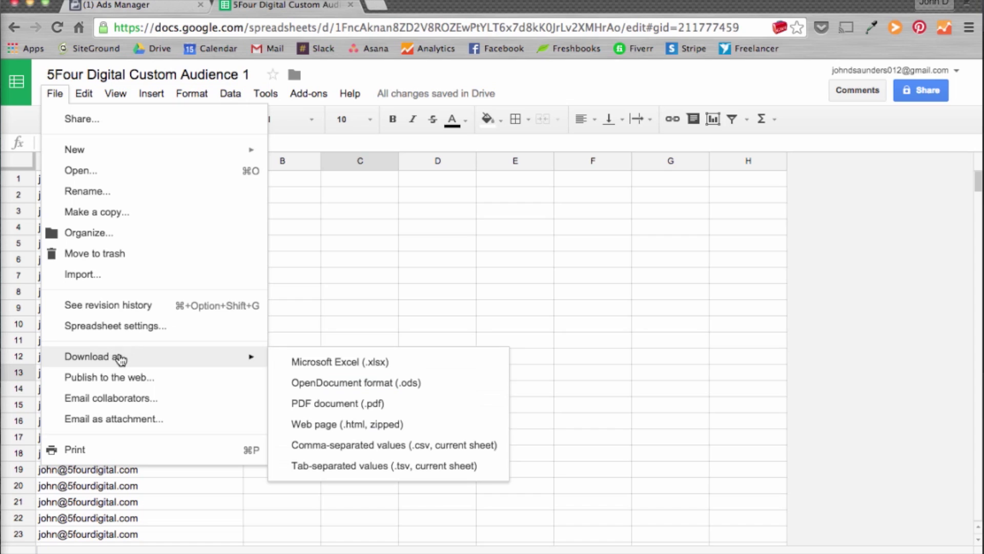
left_click(366, 445)
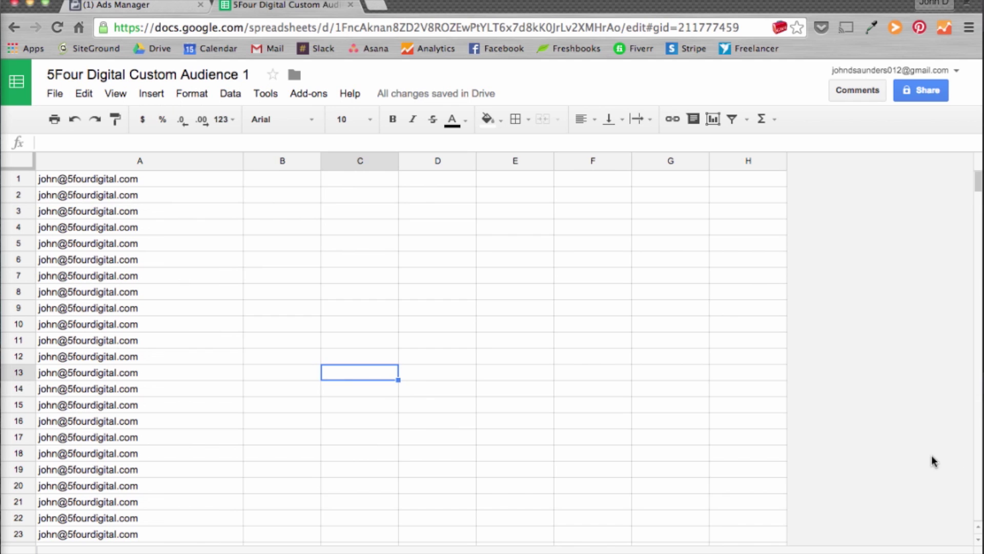
key("ctrl+shift+Tab")
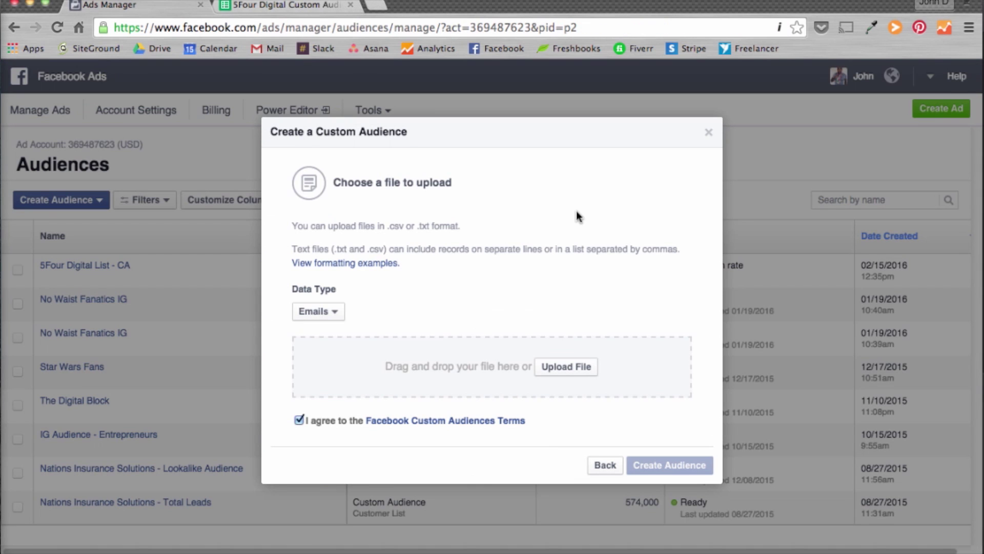
Upload members_export_cad5c10e78.csv and save the audience as '5Four Digital Official CA List'.
left_click(573, 367)
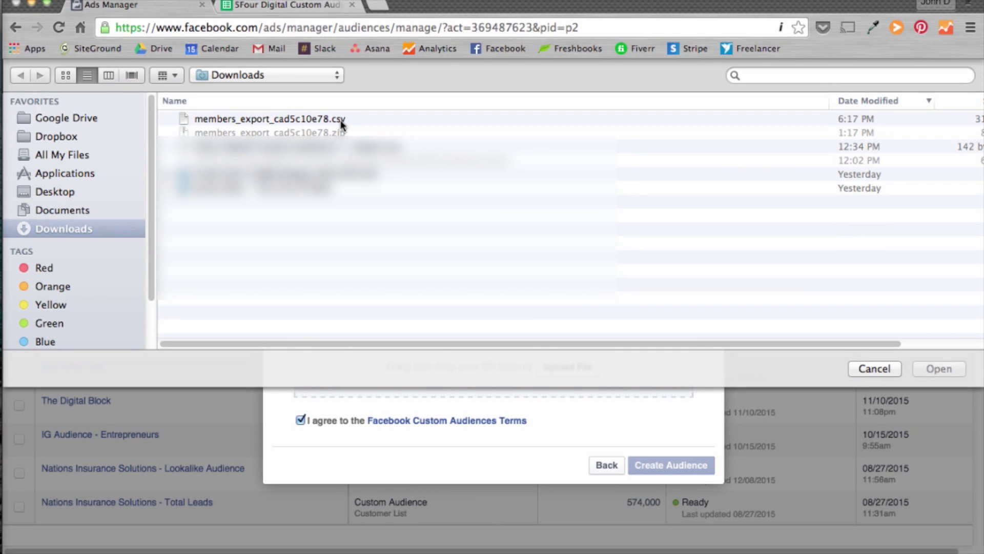
double_click(340, 120)
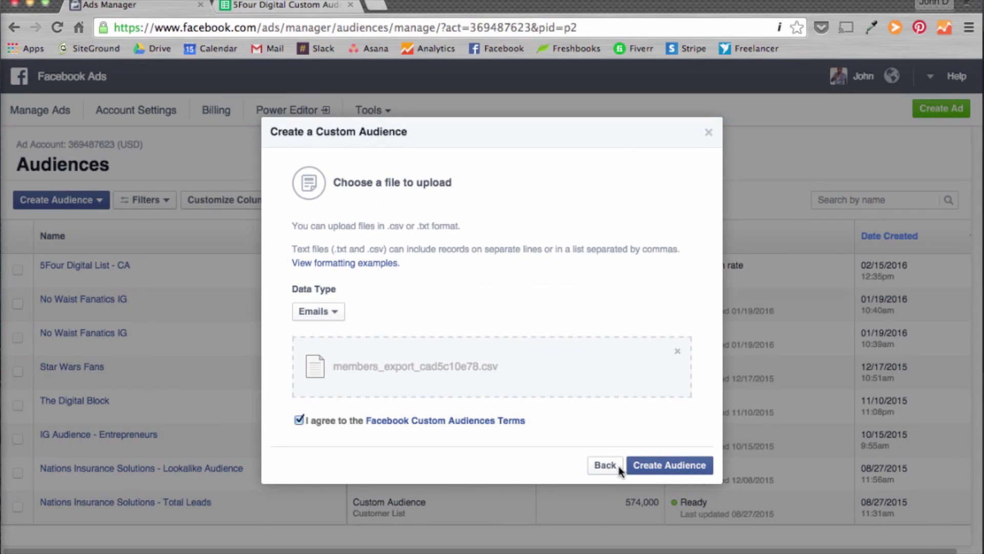
left_click(676, 464)
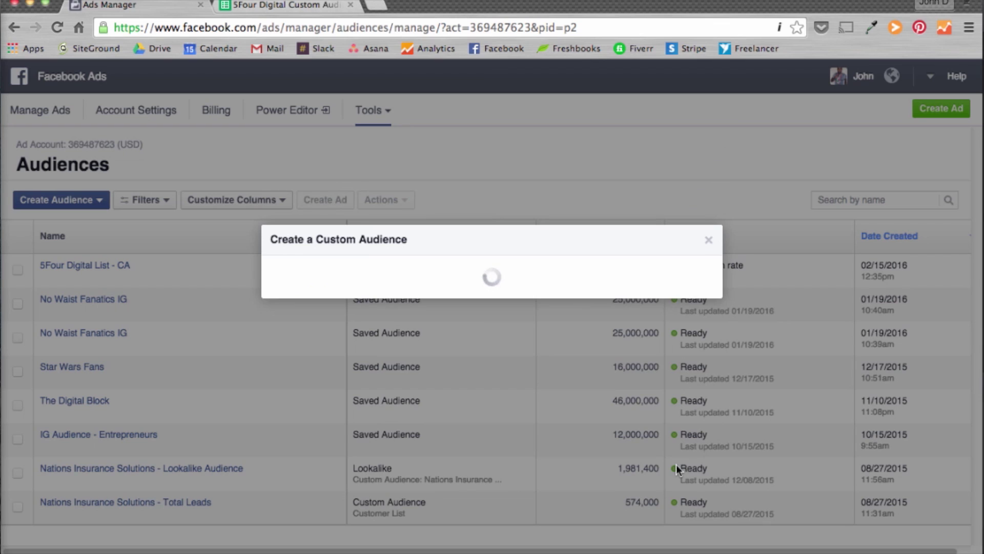
triple_click(518, 284)
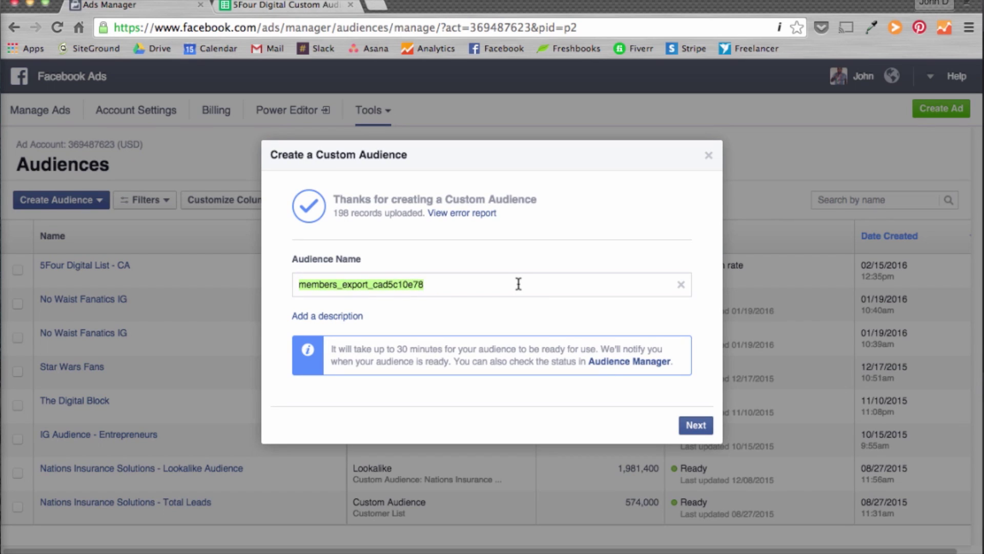
type("5Four Digital Official CA List")
left_click(695, 425)
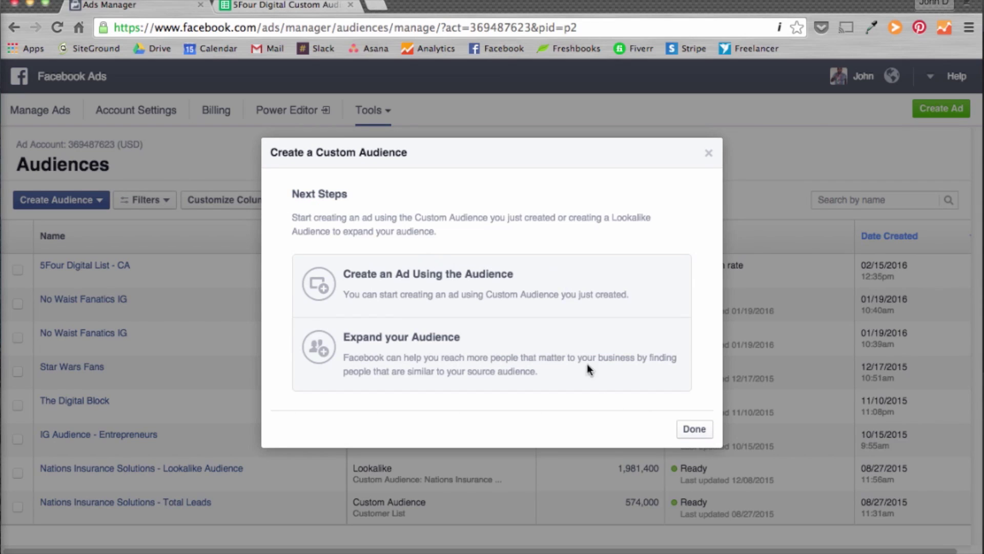
left_click(694, 429)
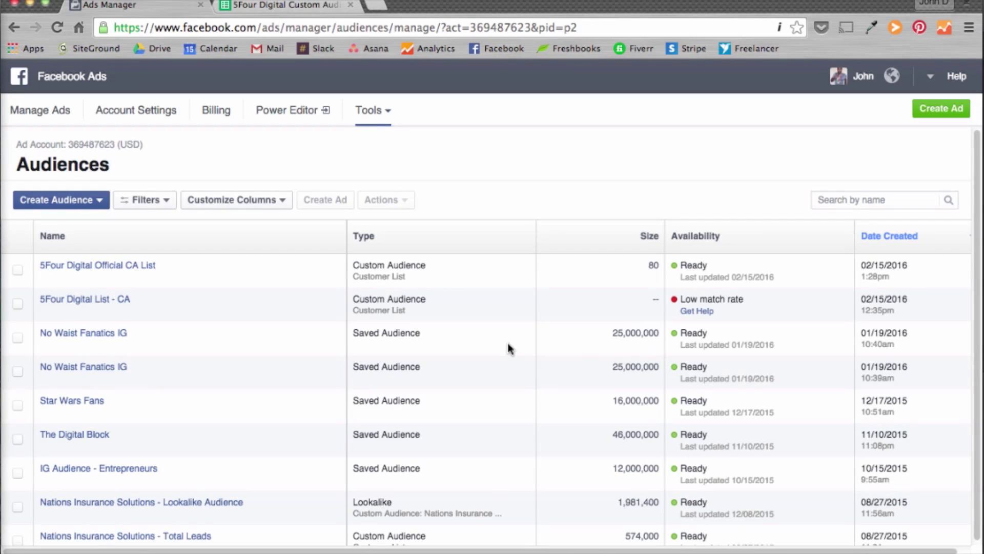
mouse_move(100, 266)
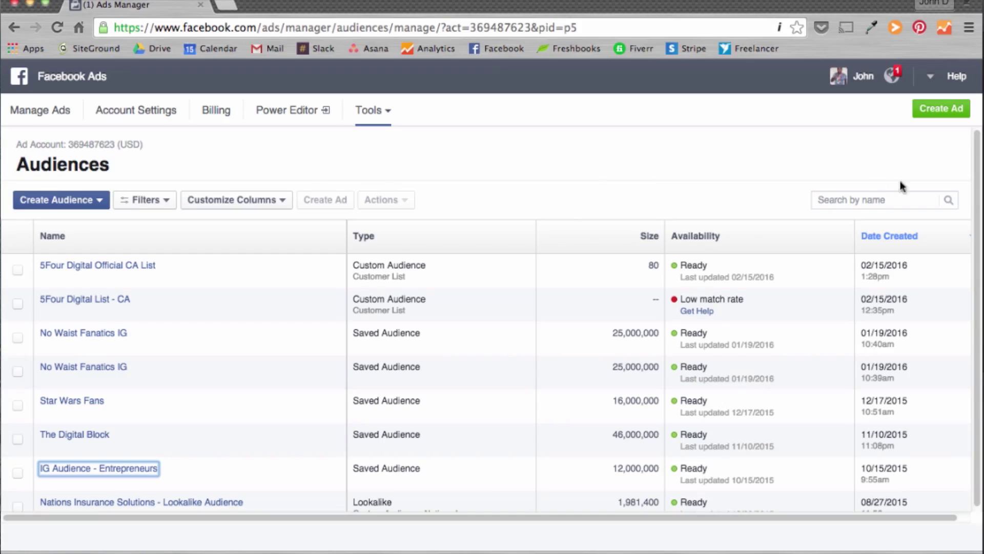
Start a post engagement campaign for the 5Four Digital page's iPhone Lens Kit post.
left_click(940, 111)
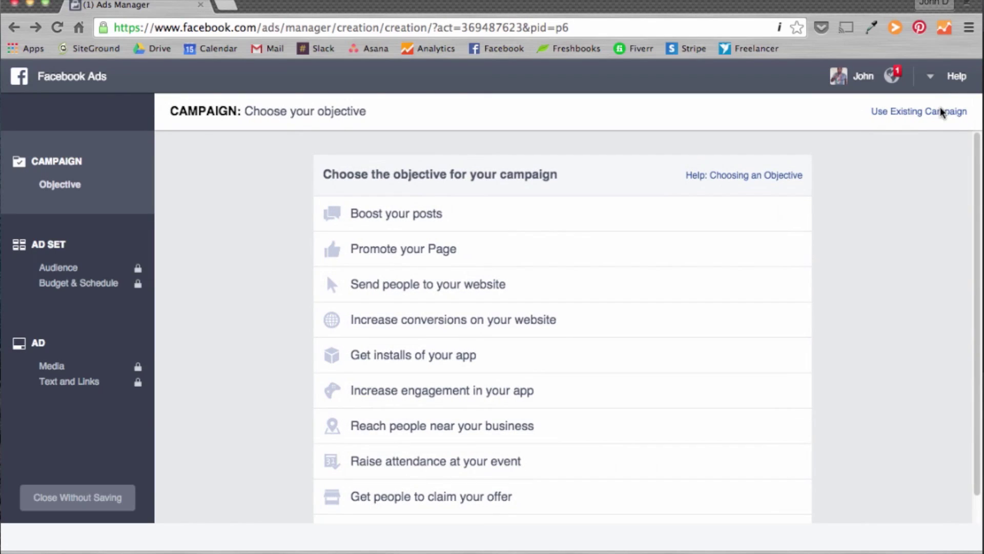
mouse_move(776, 234)
left_click(414, 231)
type("5four")
left_click(671, 405)
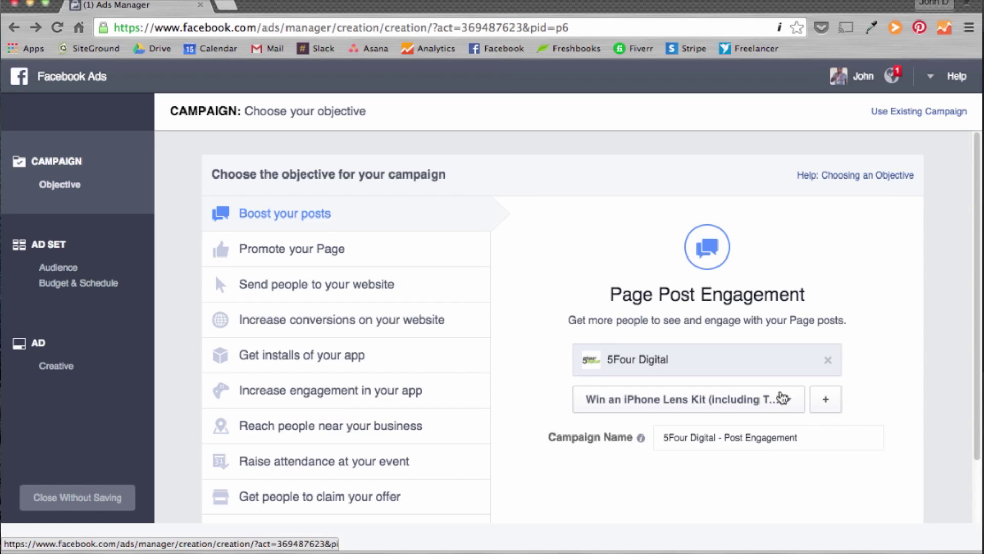
Name the campaign 'Giveaway Ad Custom Audience'.
scroll(800, 433, "down", 3)
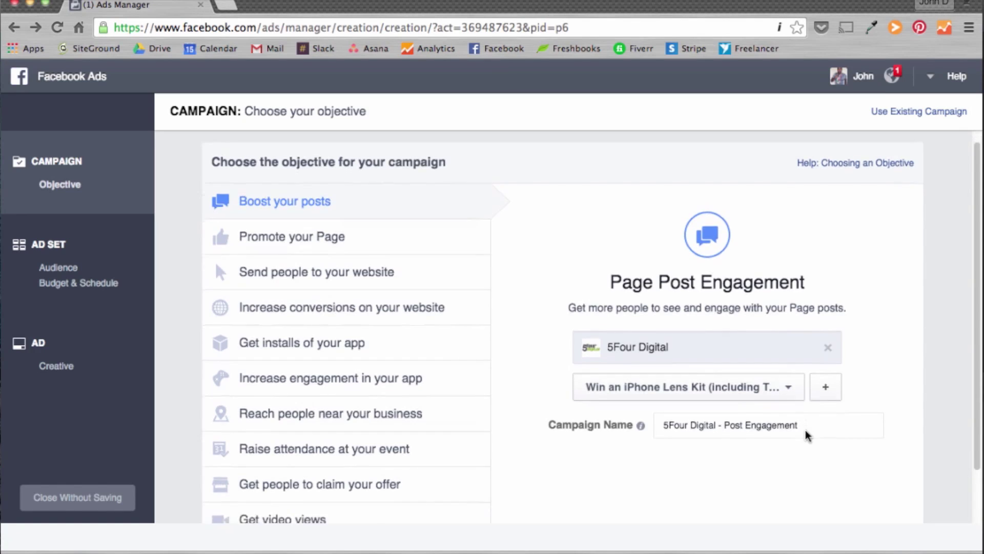
triple_click(825, 374)
type("Giveaway Ad Custom Audience")
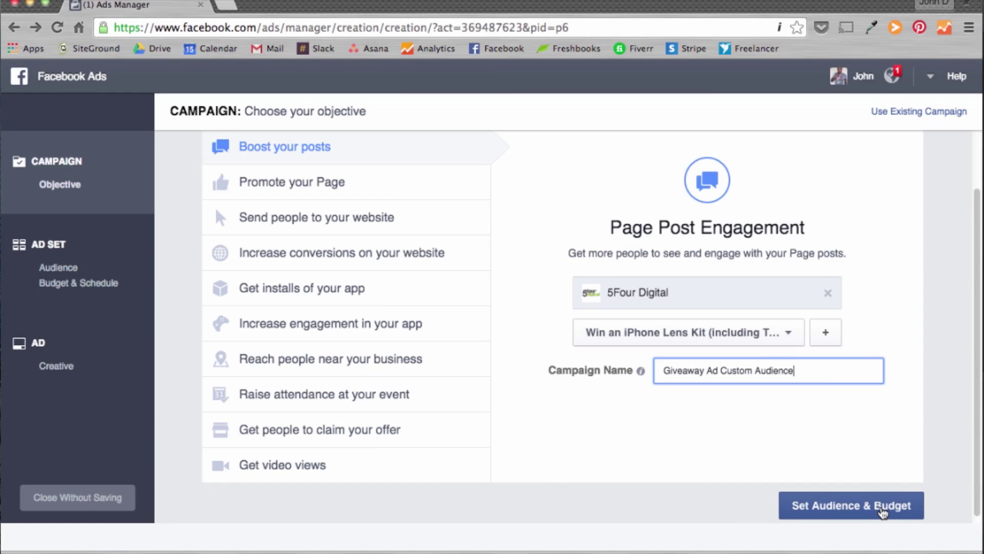
left_click(881, 511)
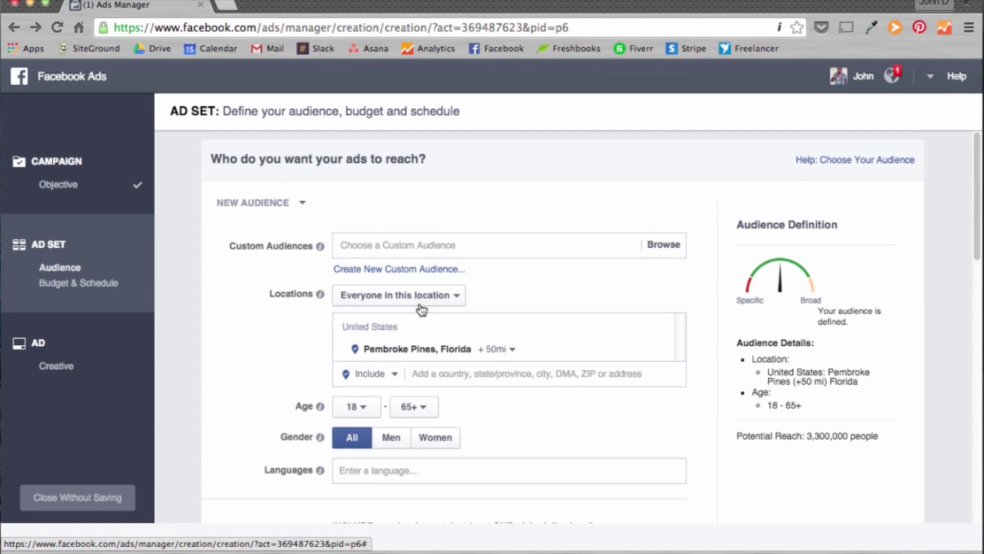
Add the '5Four Digital Official CA List' custom audience to the ad set targeting.
left_click(398, 248)
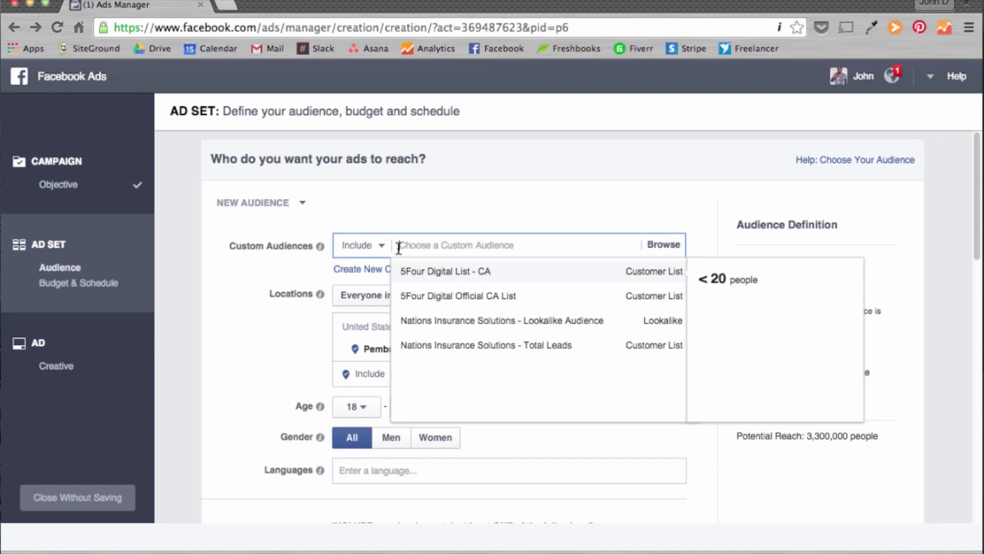
left_click(451, 302)
left_click(450, 291)
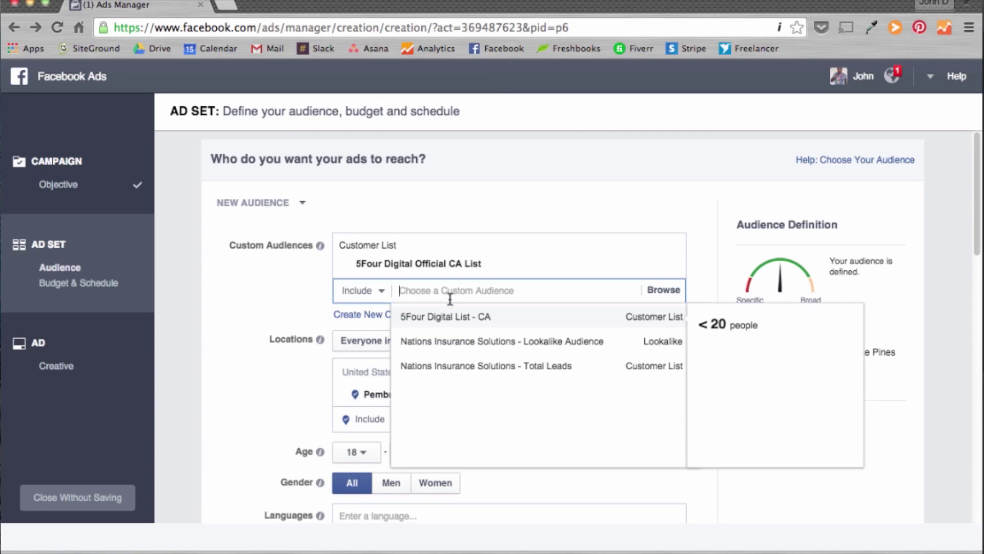
left_click(957, 410)
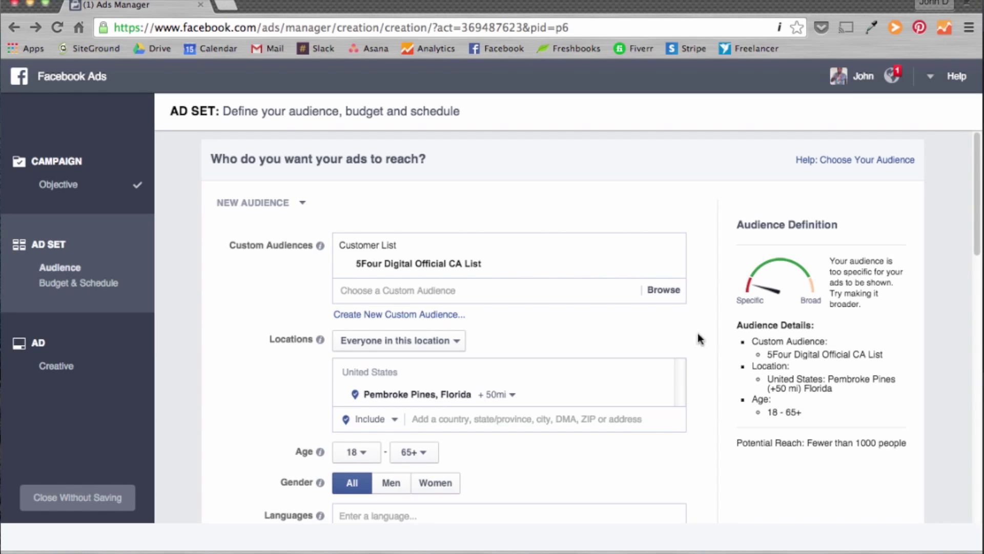
scroll(698, 333, "down", 2)
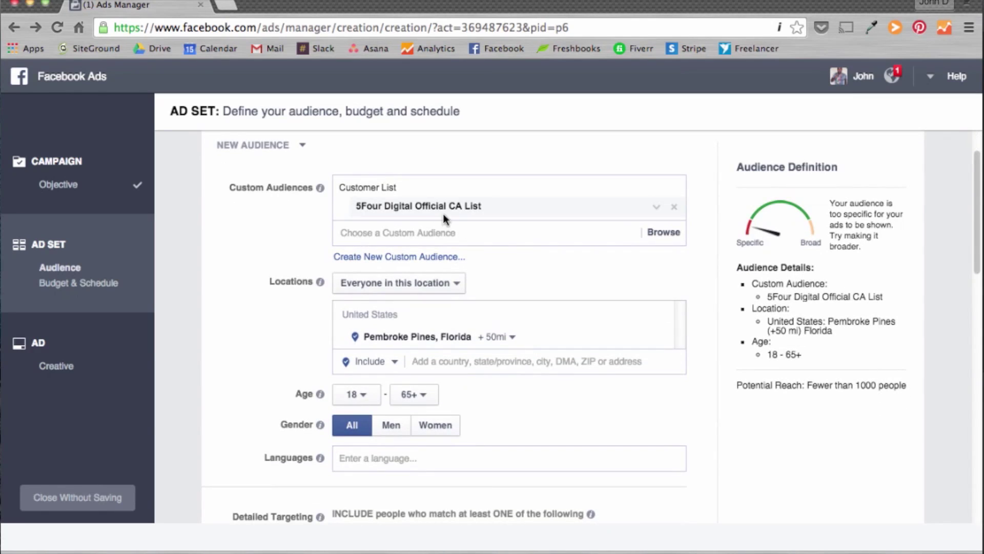
Leave the Pembroke Pines - 18+ ad set at $11.00 daily and continue to the creative.
scroll(611, 344, "down", 10)
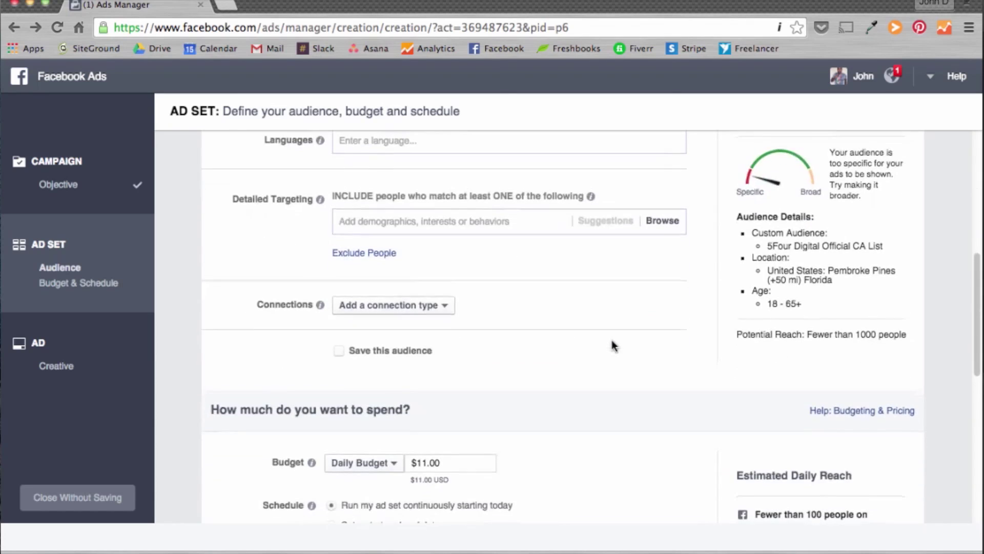
scroll(613, 346, "down", 2)
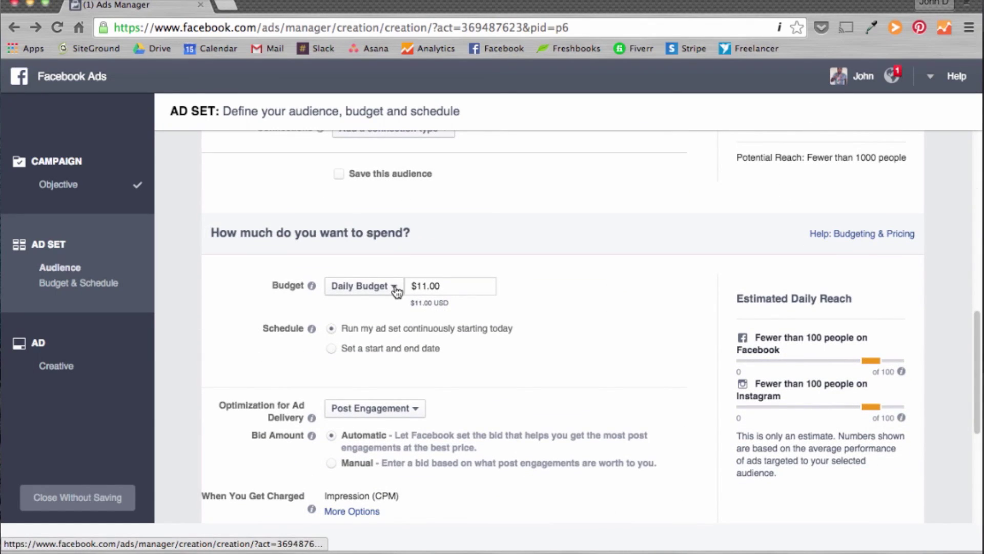
scroll(385, 415, "down", 5)
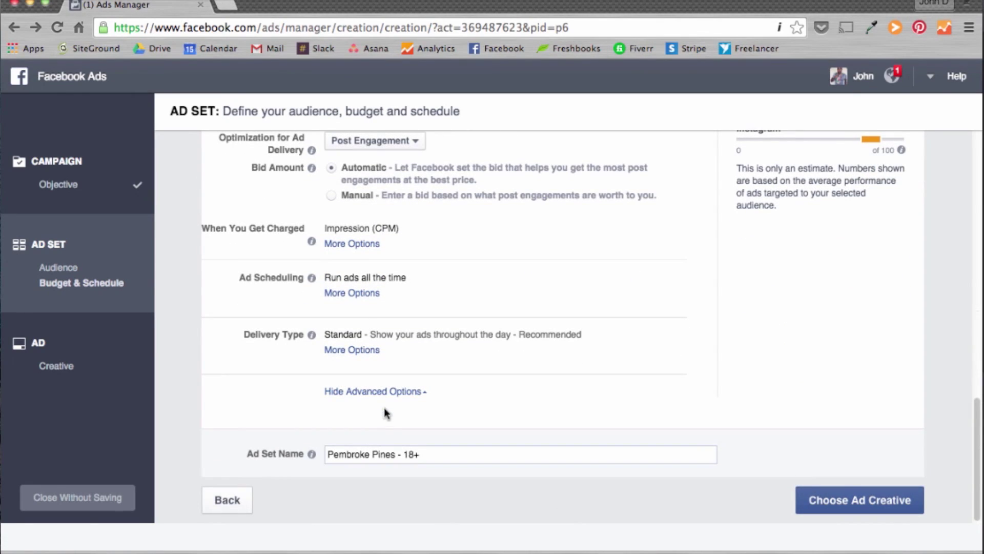
left_click(847, 501)
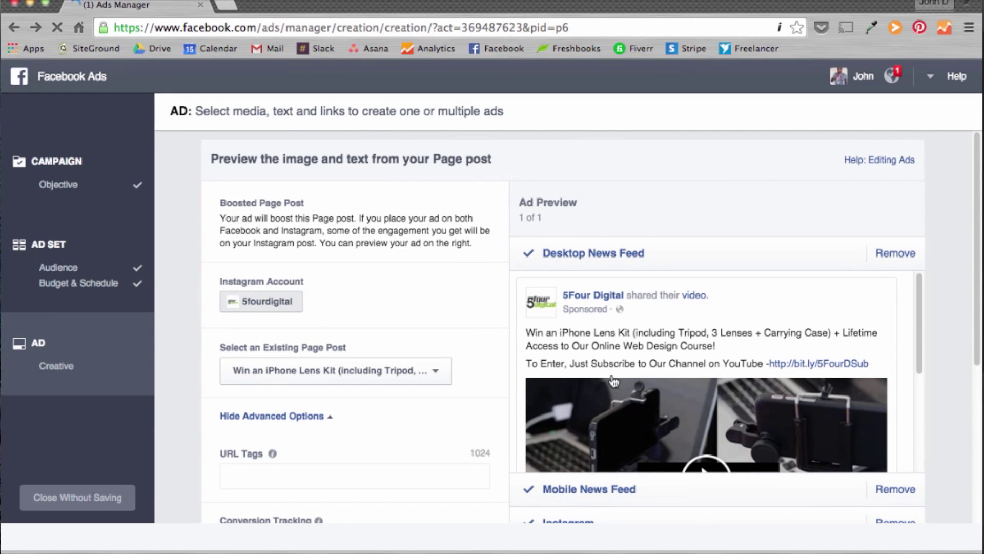
scroll(480, 336, "down", 2)
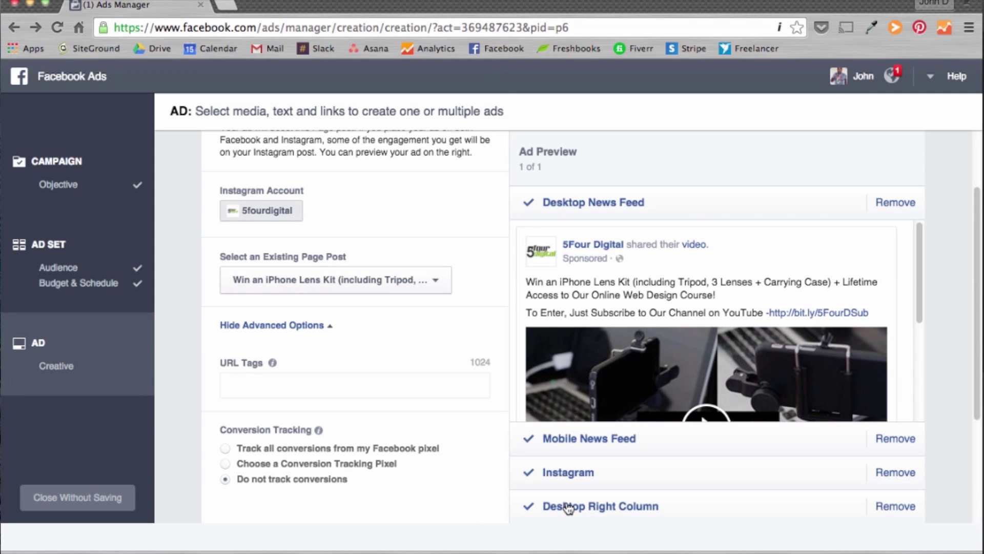
scroll(435, 434, "up", 3)
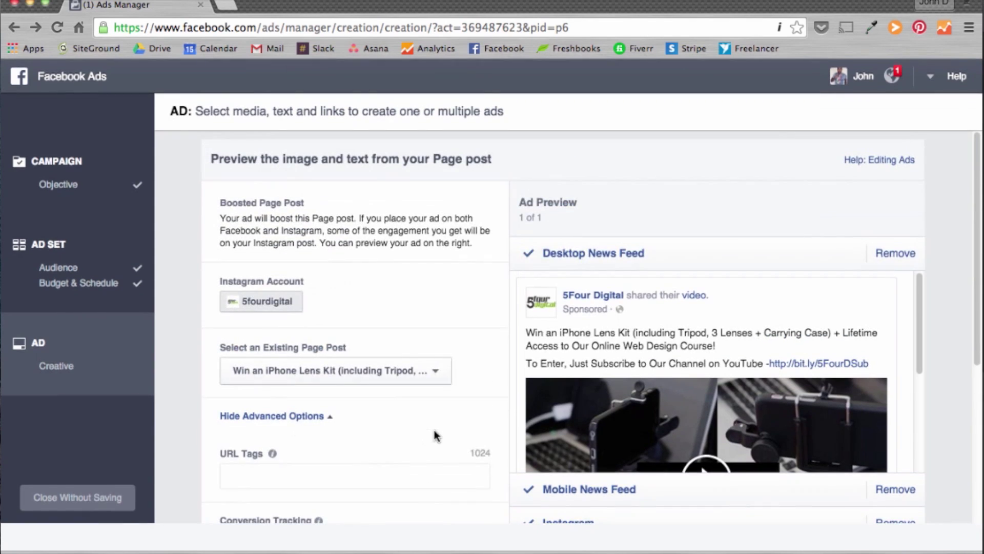
scroll(549, 398, "down", 6)
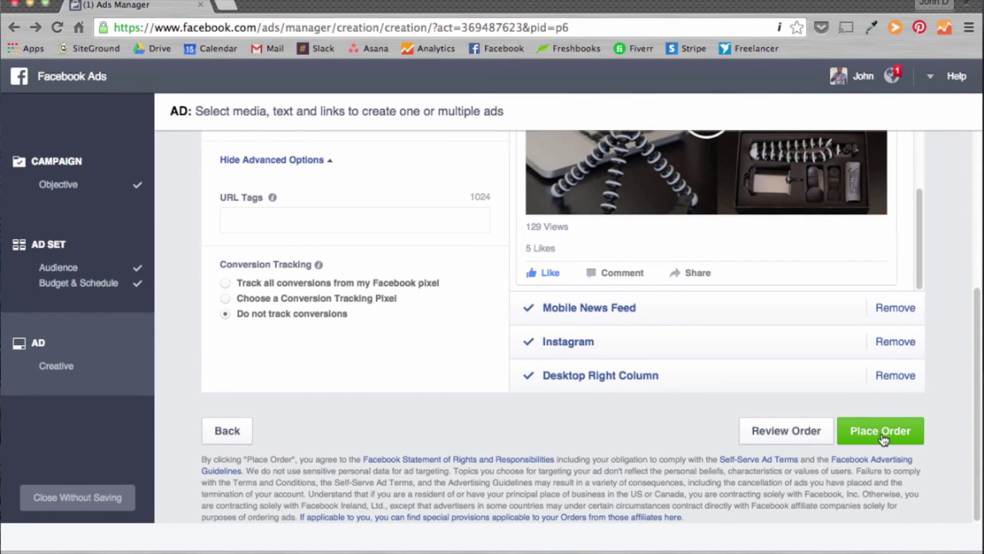
scroll(883, 440, "up", 6)
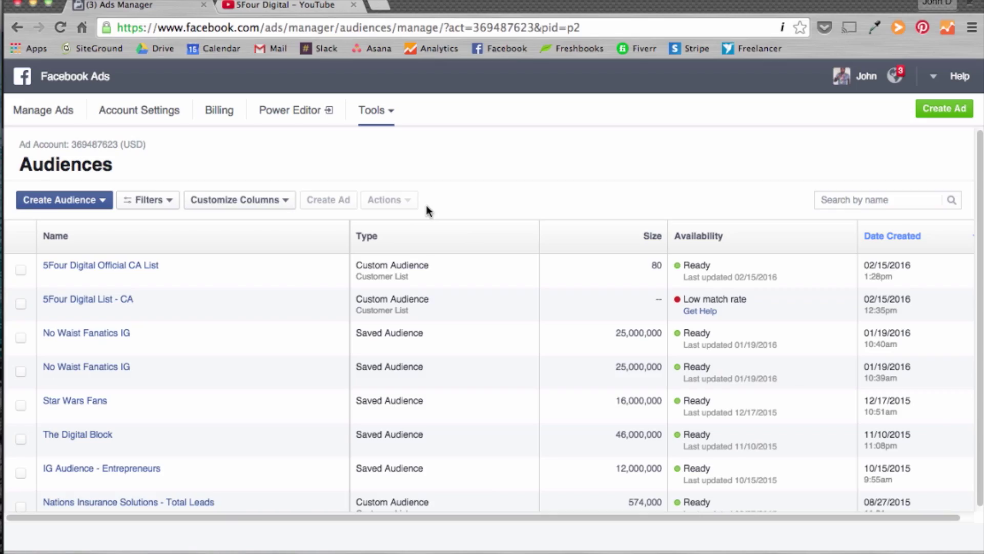
Choose Create Audience > Lookalike Audience on the Audiences page.
left_click(378, 114)
left_click(549, 158)
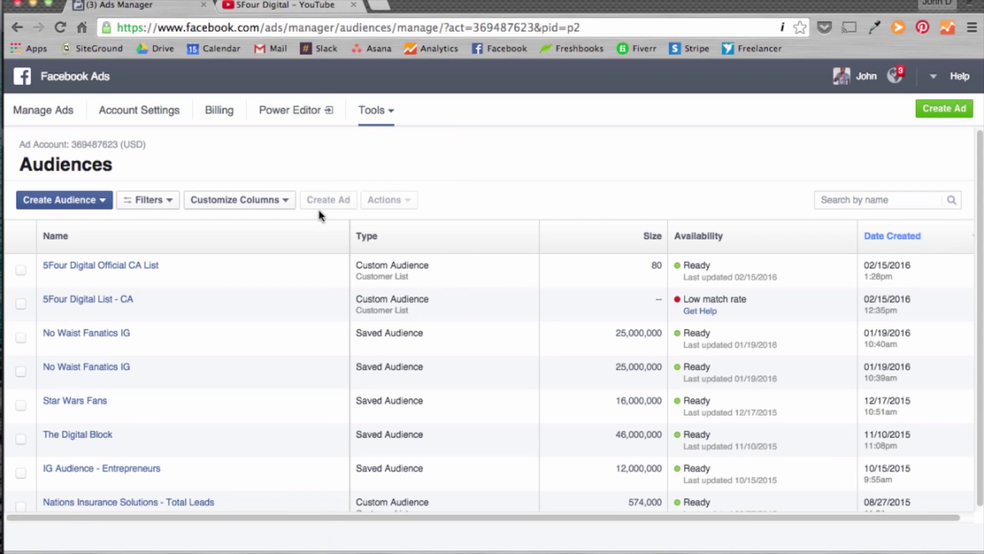
left_click(95, 200)
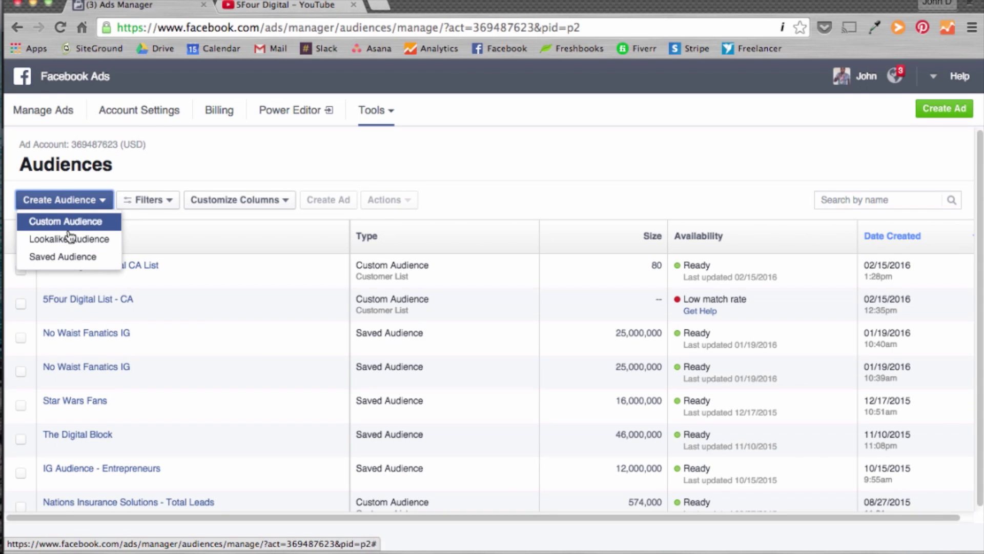
left_click(53, 244)
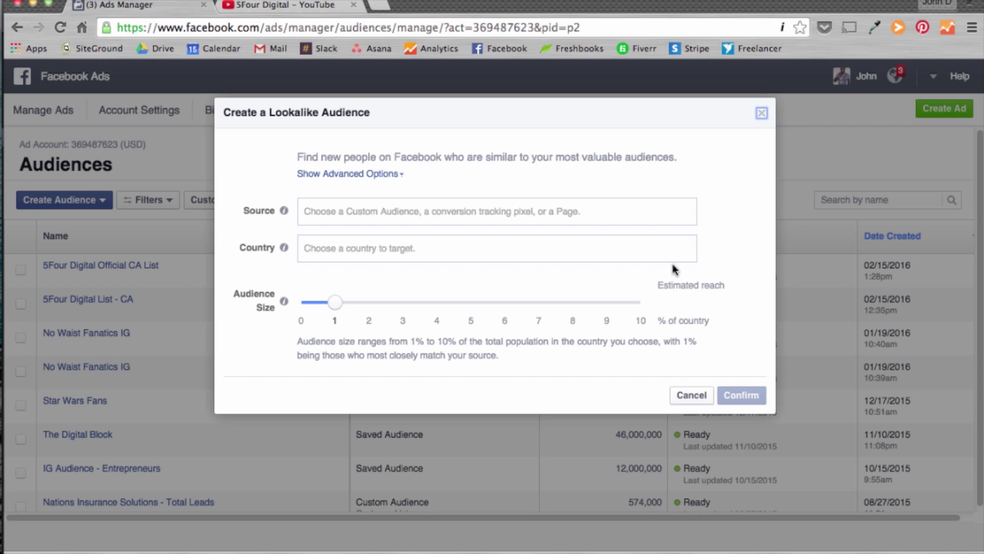
Choose 'Nations Insurance Solutions - Total Leads' as the lookalike source.
left_click(495, 213)
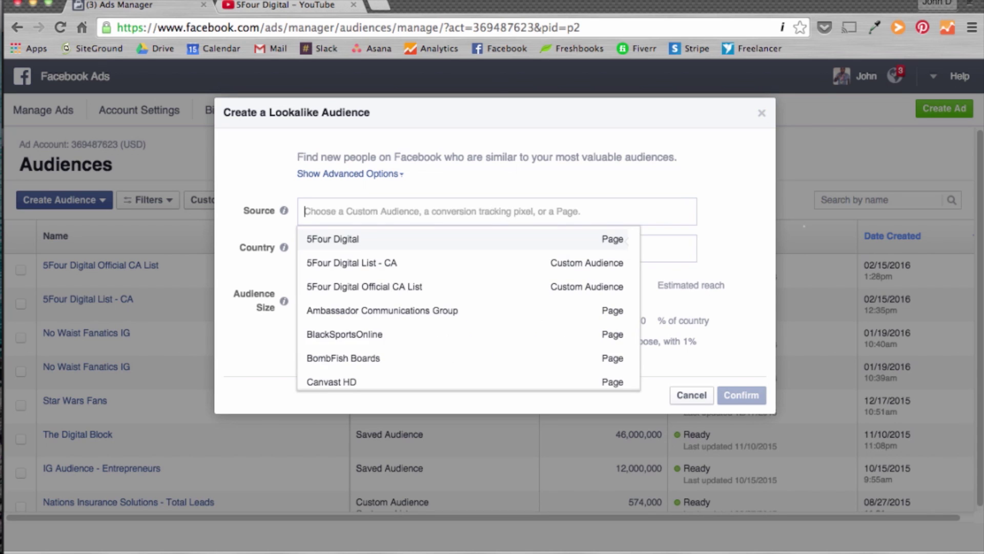
type("natio")
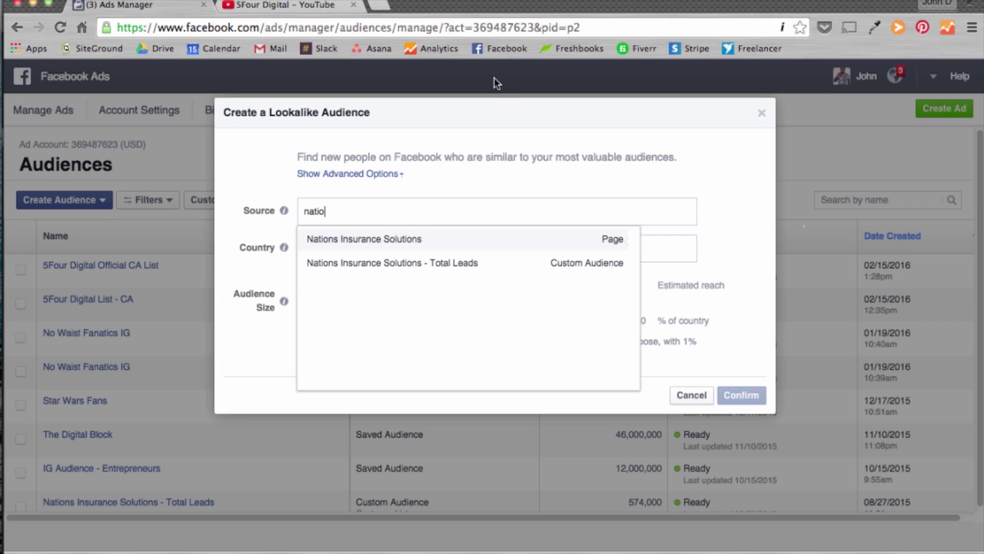
left_click(446, 263)
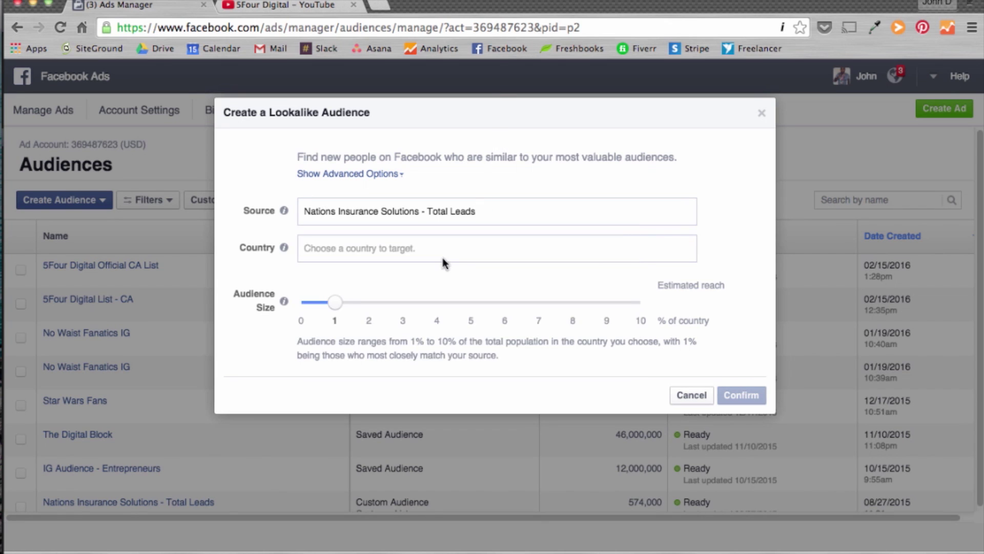
Target the United States and keep the audience size at 1%.
left_click(436, 249)
type("united")
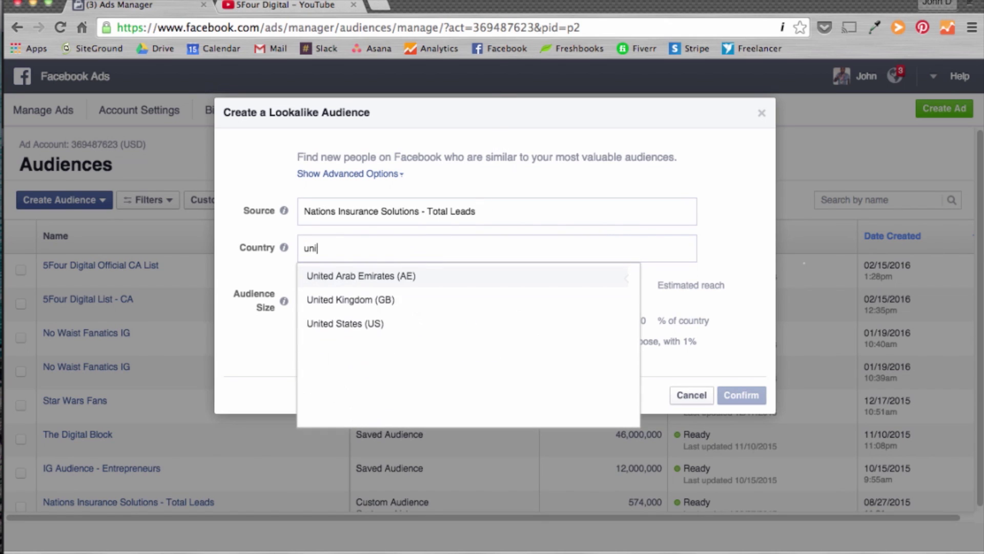
left_click(349, 327)
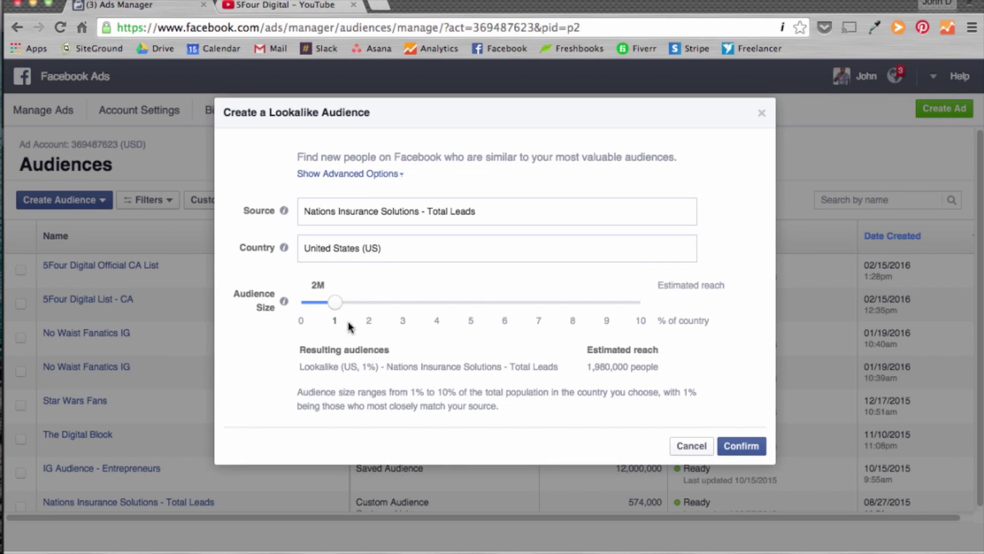
mouse_move(337, 311)
left_mouse_down()
mouse_move(442, 311)
mouse_move(337, 314)
left_mouse_up()
Confirm the 1% US lookalike of Nations Insurance Solutions - Total Leads and check it in the list.
left_click(736, 446)
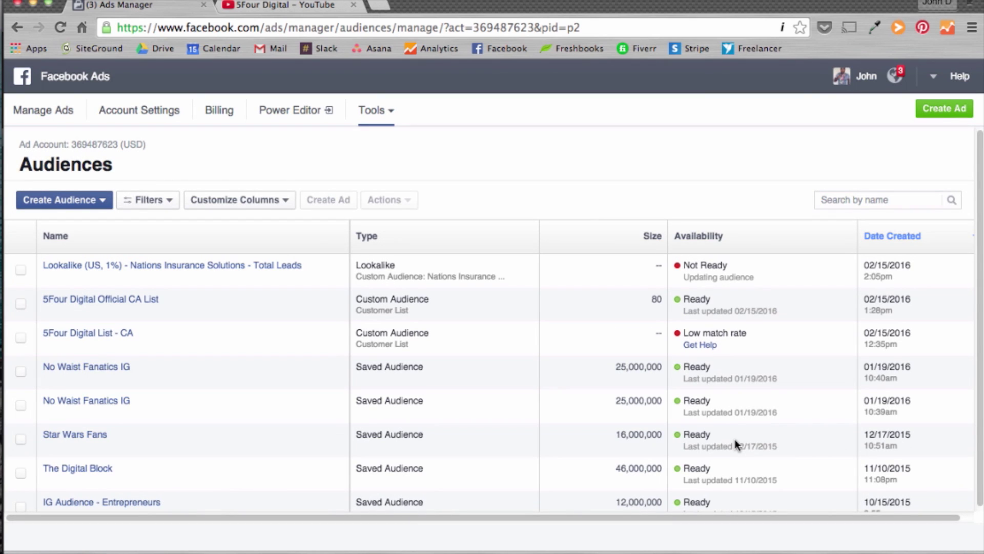
mouse_move(271, 275)
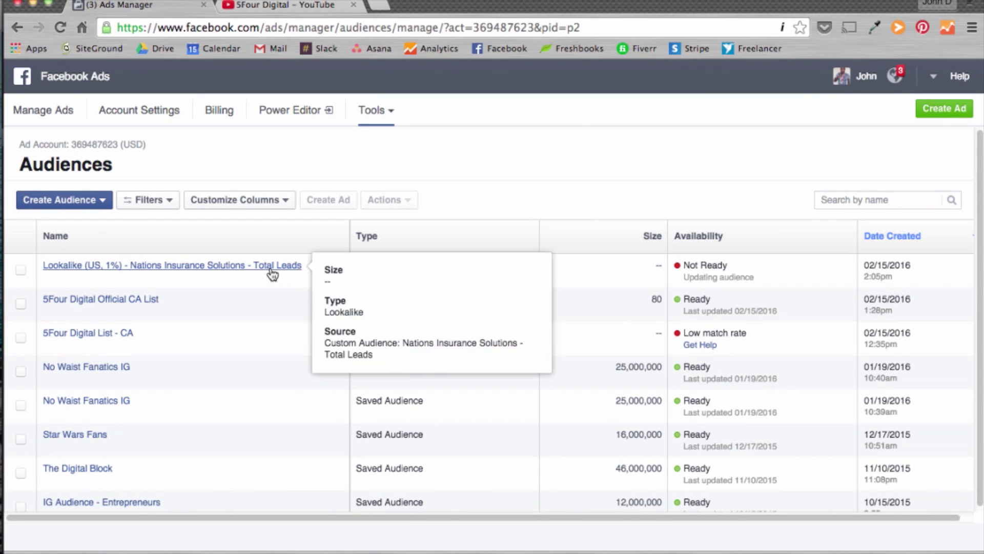